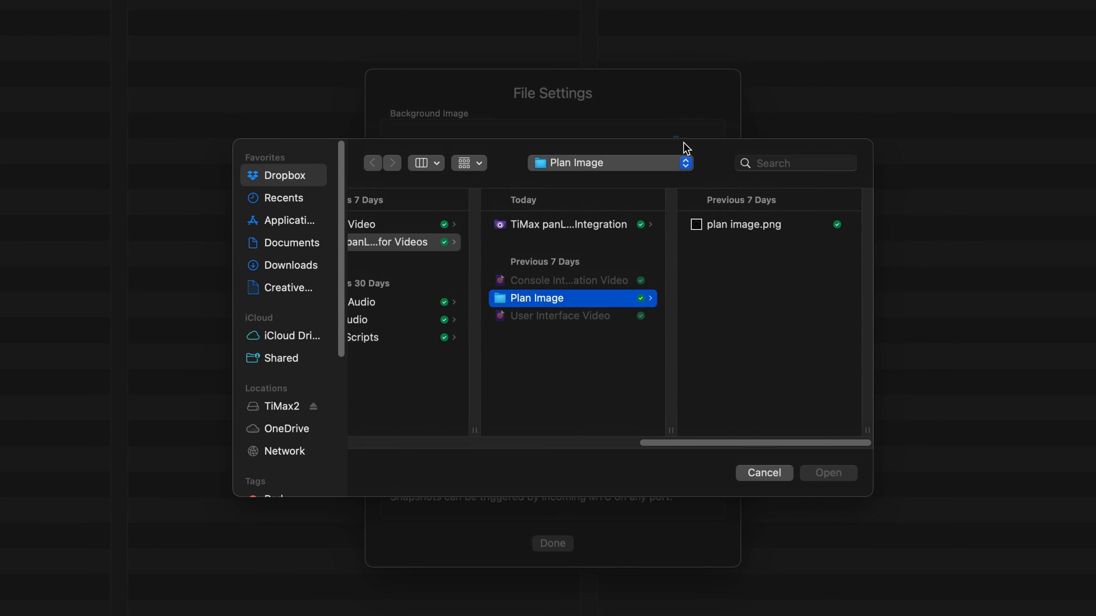
- Load plan image.png as the background image, close the file settings and return to the panner view
click(710, 224)
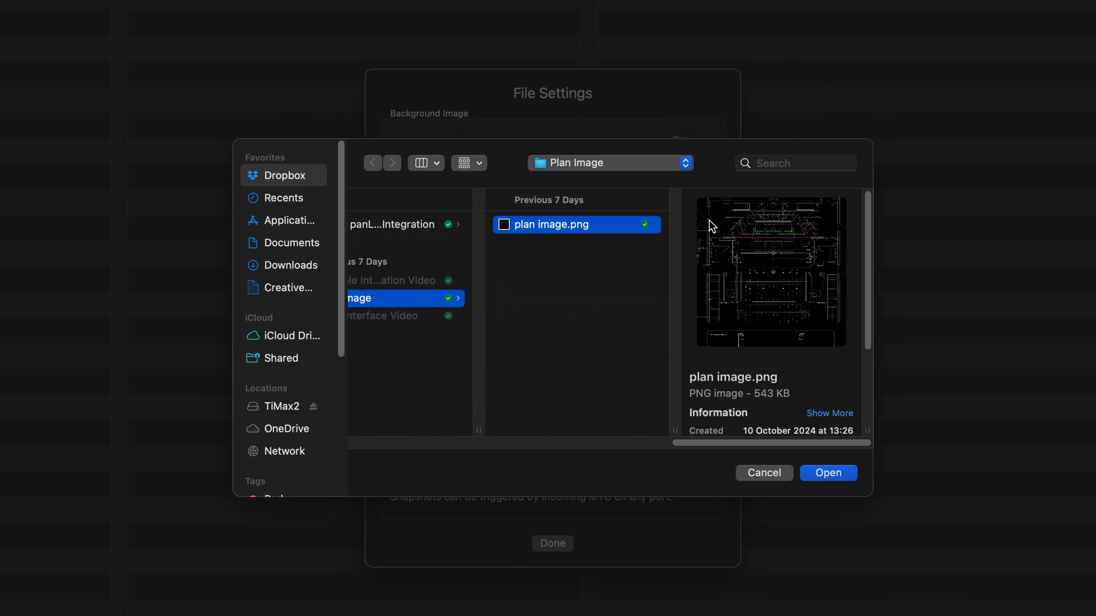
click(821, 475)
click(546, 543)
click(960, 23)
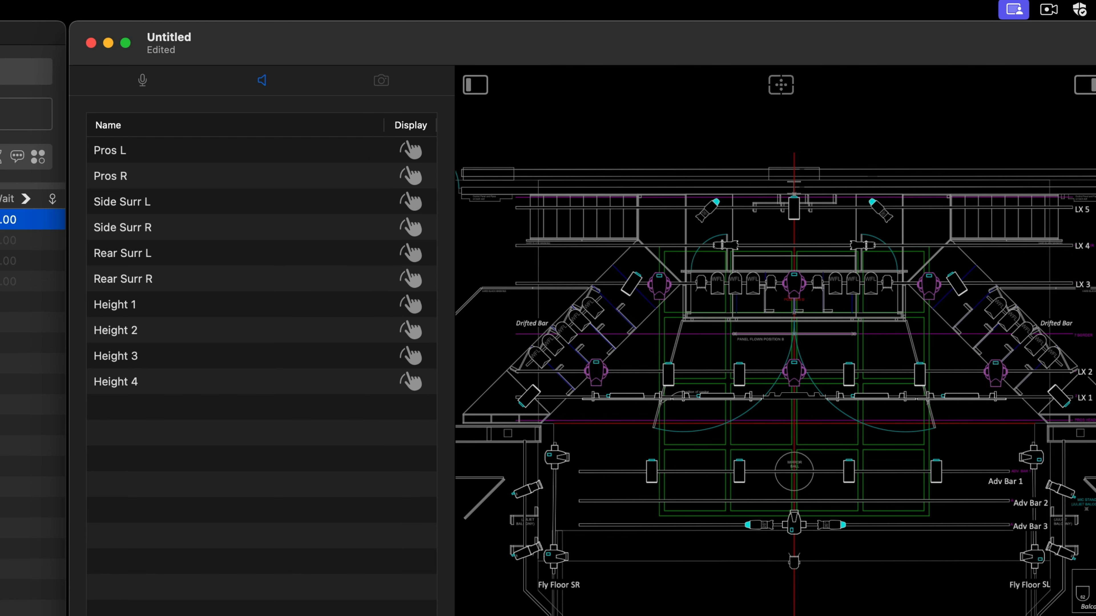
- Place the Pros, Side Surr and Rear Surr speaker pairs on both sides of the plan, ordered from stage to rear
drag(293, 154, 509, 481)
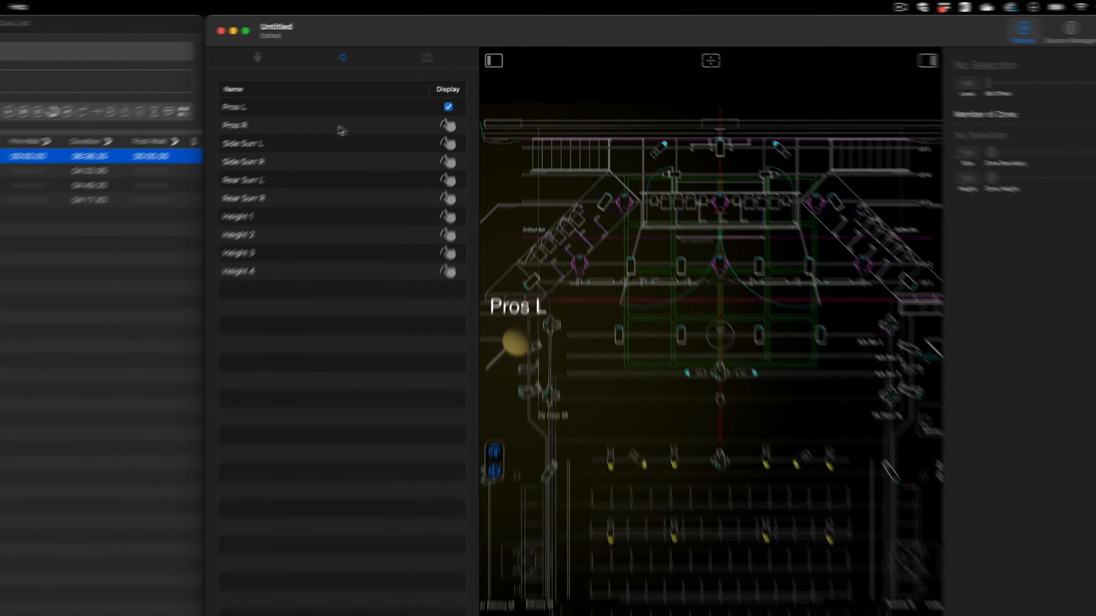
drag(270, 178, 1082, 480)
drag(857, 283, 858, 283)
drag(295, 117, 829, 414)
drag(358, 148, 552, 572)
drag(339, 165, 798, 577)
- Place the four Height speakers on the plan, 1 and 2 near the stage, 3 and 4 over the rear seating
drag(340, 179, 608, 308)
drag(341, 193, 776, 303)
drag(341, 208, 772, 504)
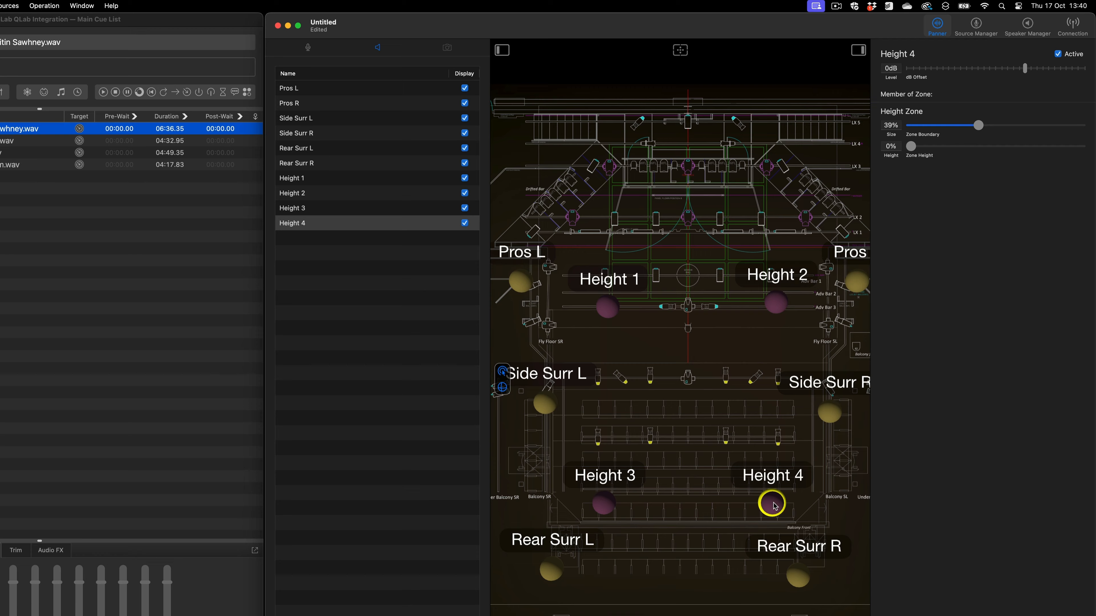
- Raise the Height speakers to a zone height of 22% in a tilted 3D view, and reset to the top-down view
drag(651, 540, 662, 472)
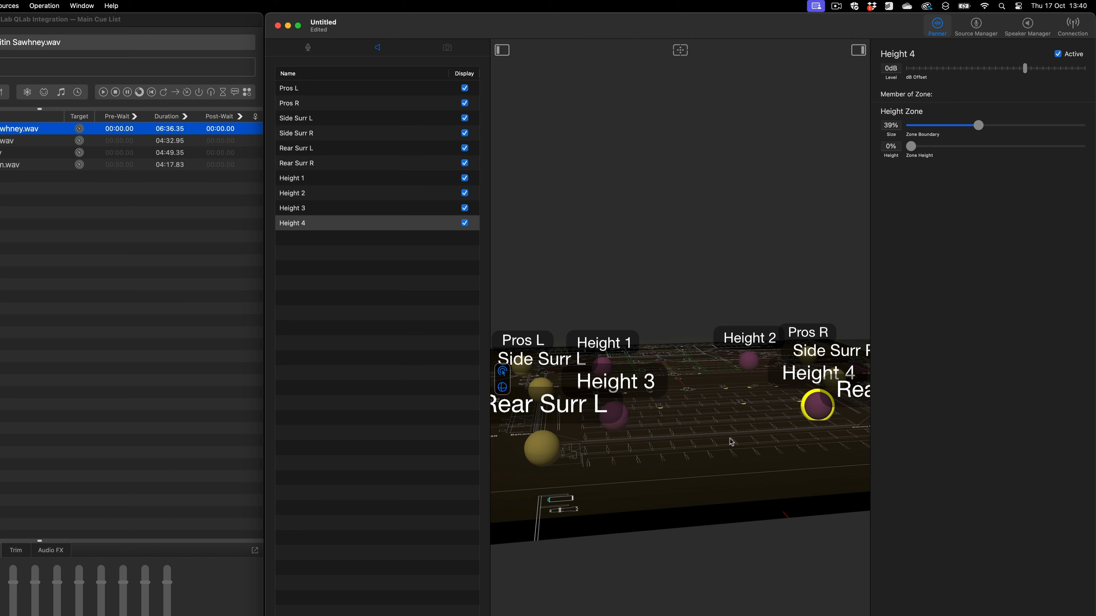
drag(817, 410, 809, 250)
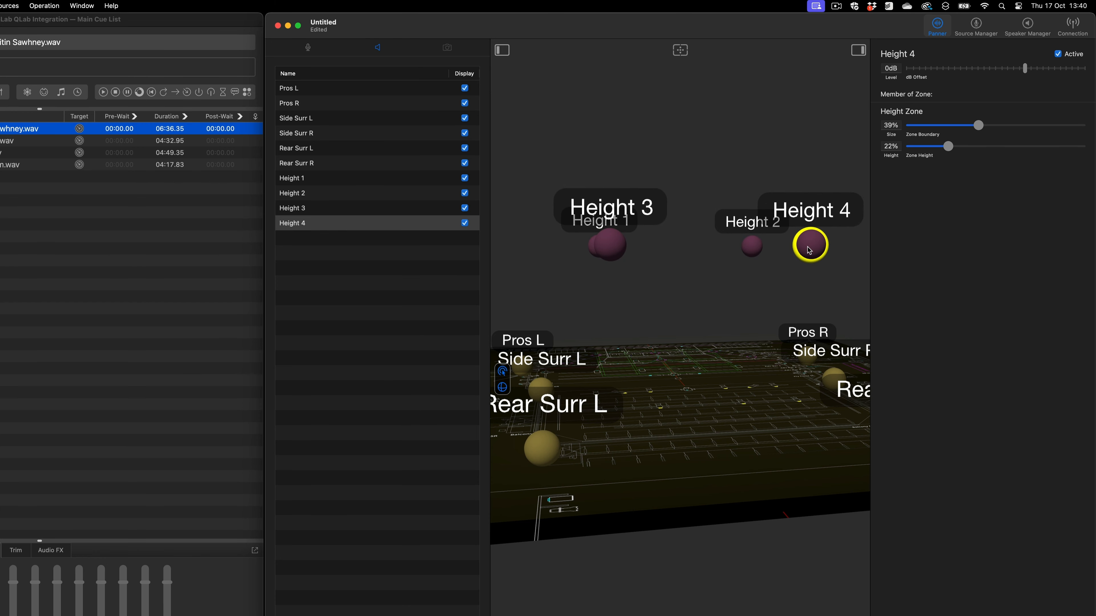
mouse_move(790, 397)
mouse_down()
mouse_move(751, 406)
mouse_move(799, 402)
mouse_up()
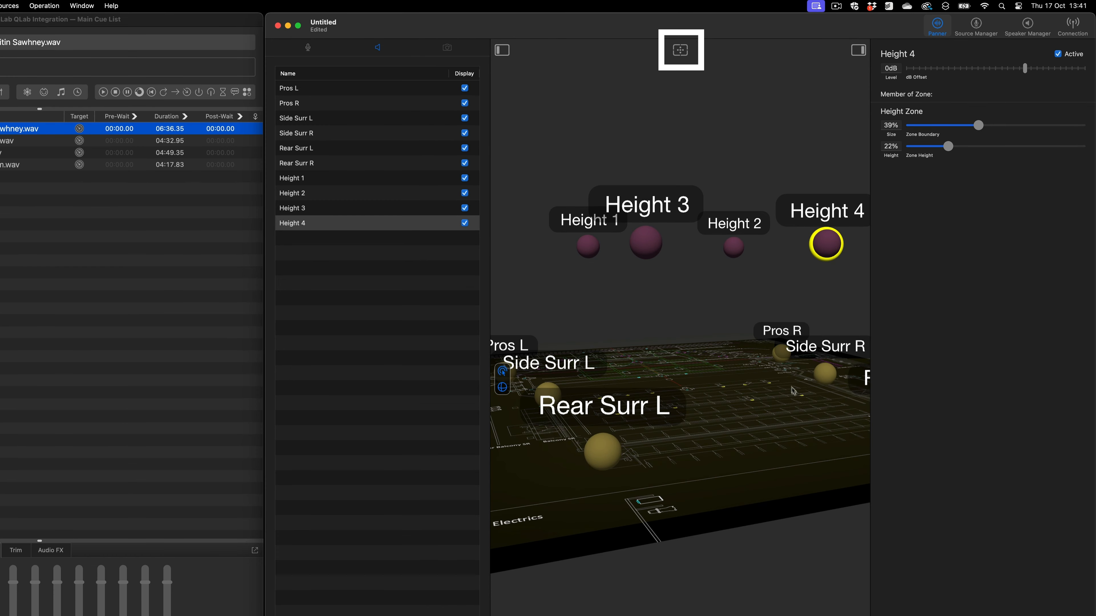
click(676, 52)
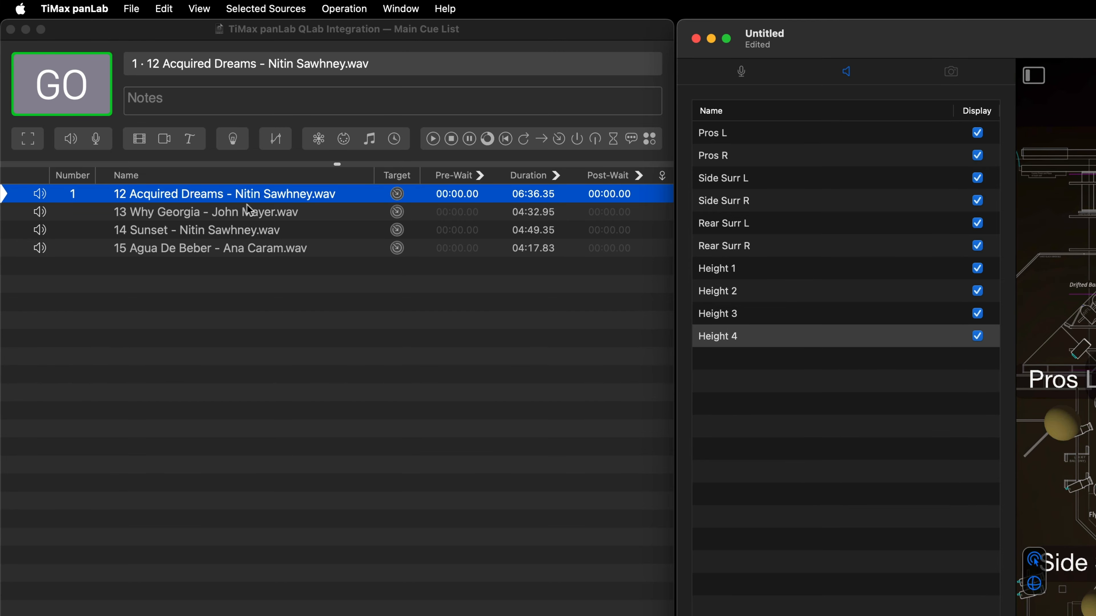
- Fetch the four QLab audio cues as sources, placing 12 Acquired Dreams at the centre of the plan in front of the seating
drag(236, 197, 647, 292)
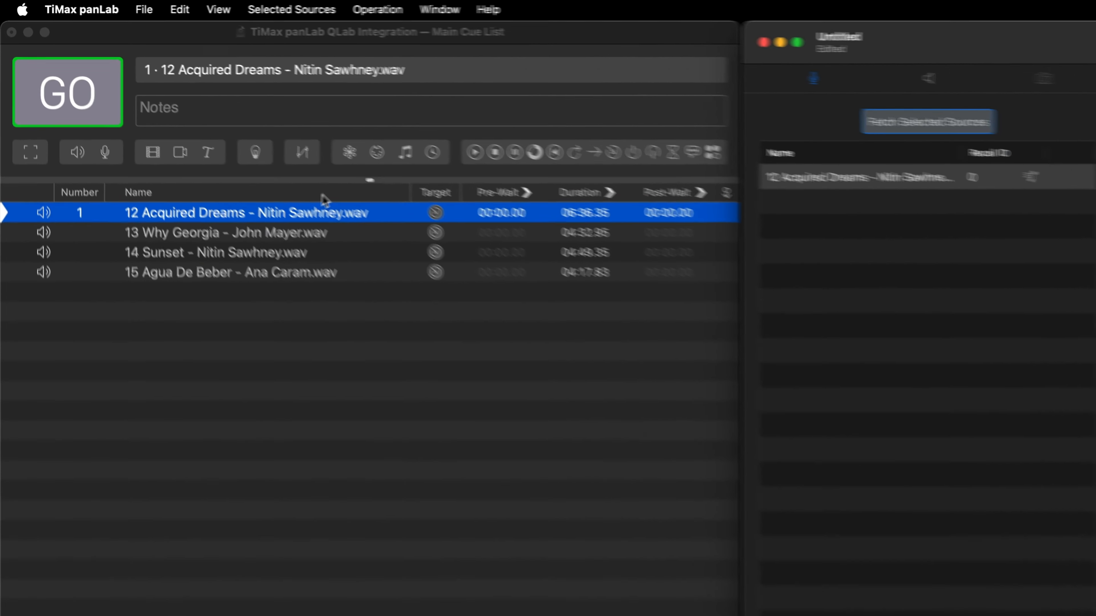
click(165, 113)
shift+click(343, 307)
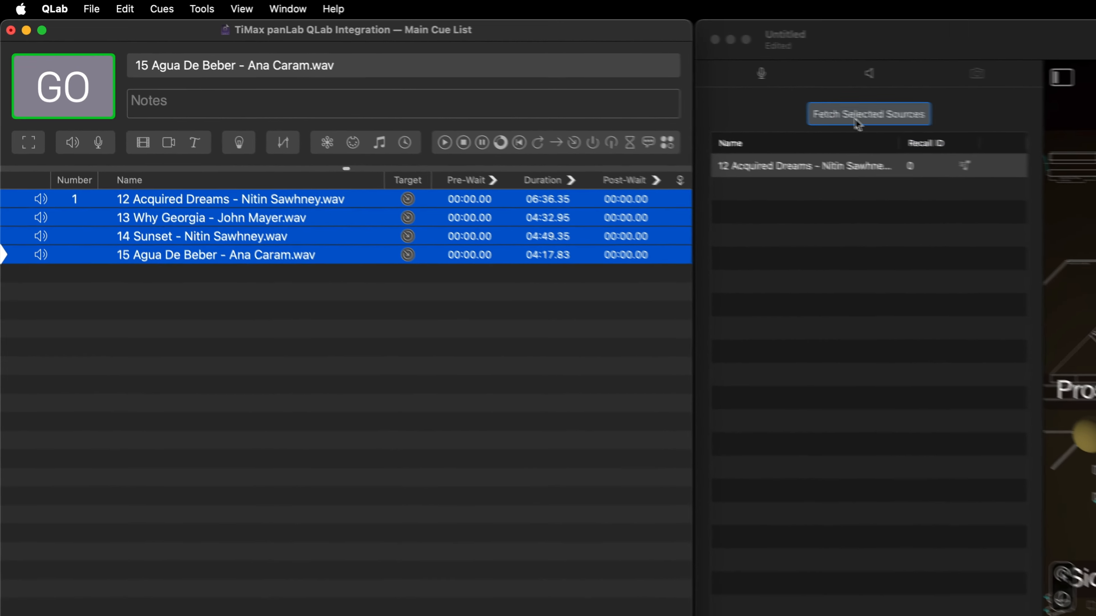
click(1035, 144)
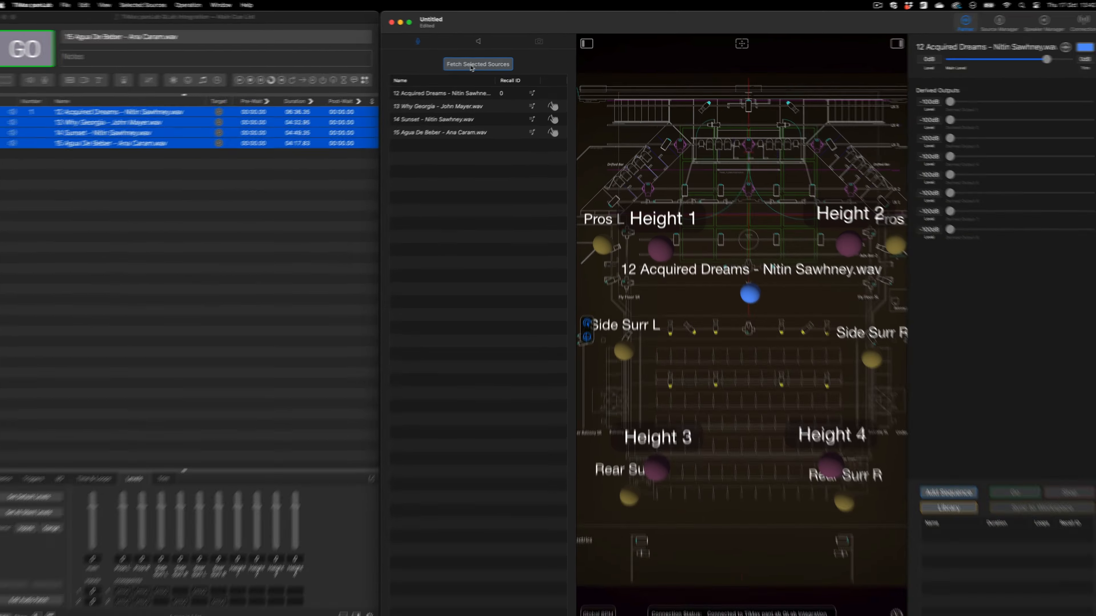
- Place sources 13 Why Georgia and 14 Sunset over the front seating and 15 Agua De Beber on the stage
drag(555, 105, 674, 355)
drag(453, 123, 804, 378)
drag(462, 130, 754, 176)
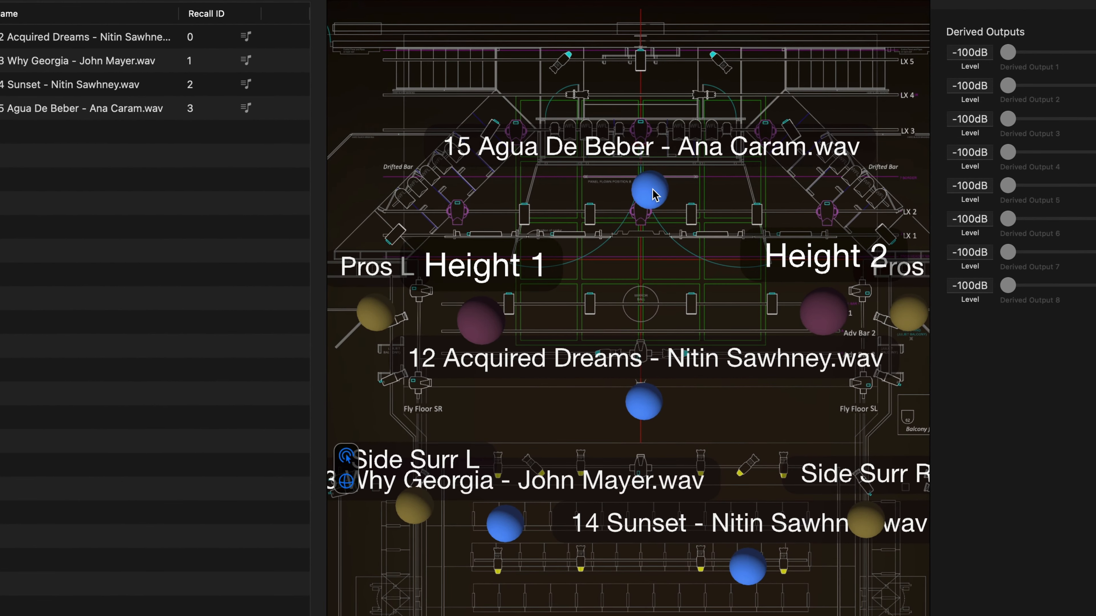
- Add a sequence for 15 Agua De Beber and record a full loop from the stage around the audience and back
click(650, 190)
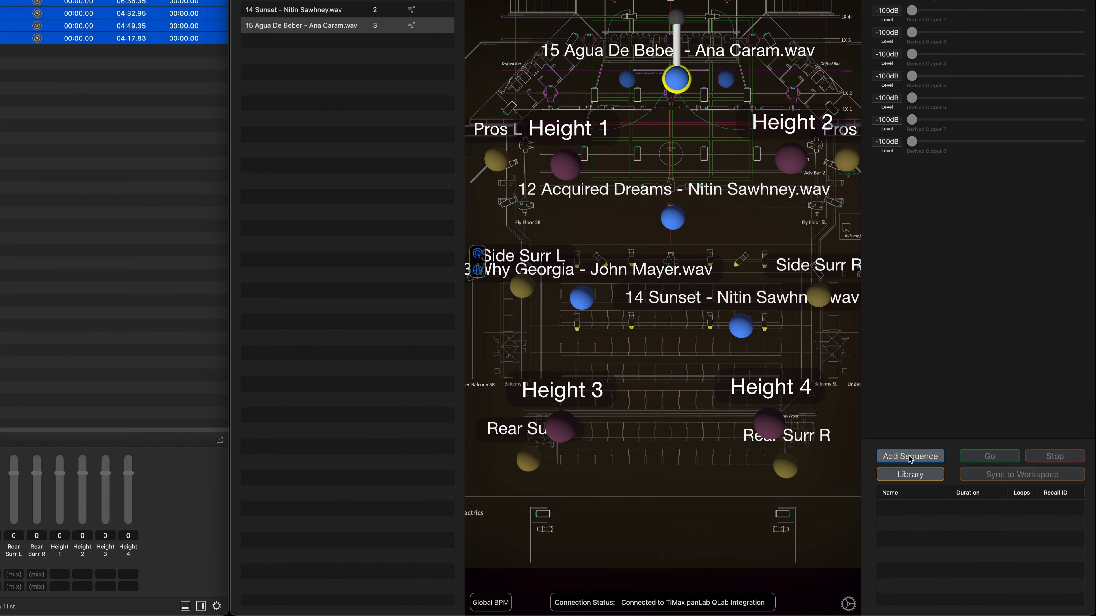
click(852, 407)
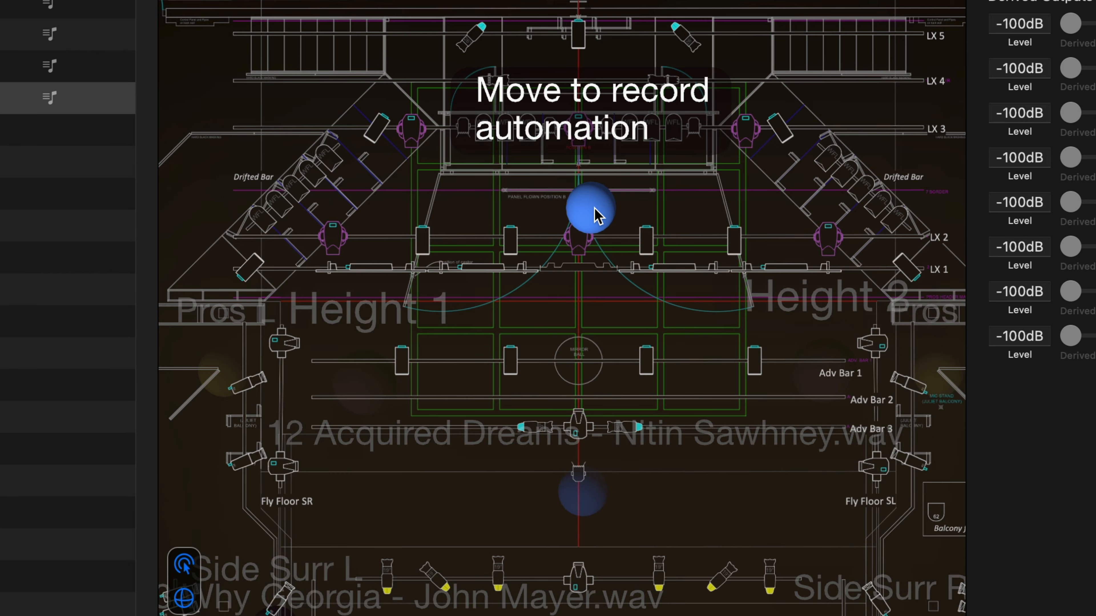
mouse_move(598, 214)
mouse_down()
mouse_move(736, 313)
mouse_move(815, 397)
mouse_move(879, 605)
mouse_up()
mouse_move(861, 320)
mouse_down()
mouse_move(837, 436)
mouse_move(638, 434)
mouse_move(608, 281)
mouse_move(728, 174)
mouse_move(752, 176)
mouse_up()
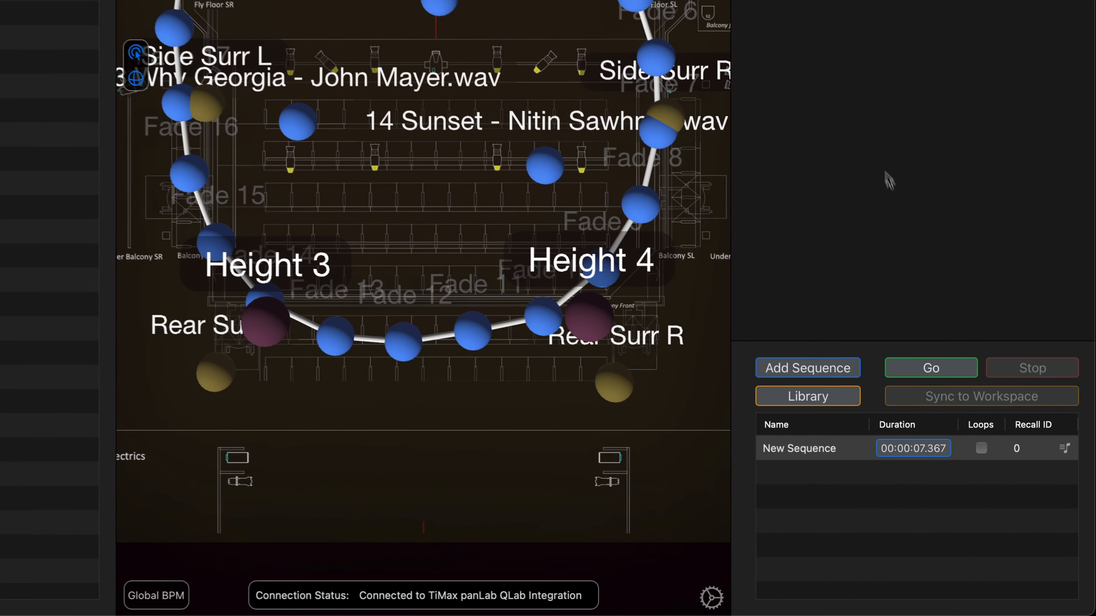
- Set the new sequence to loop, run it to preview the movement, and stop playback
click(981, 448)
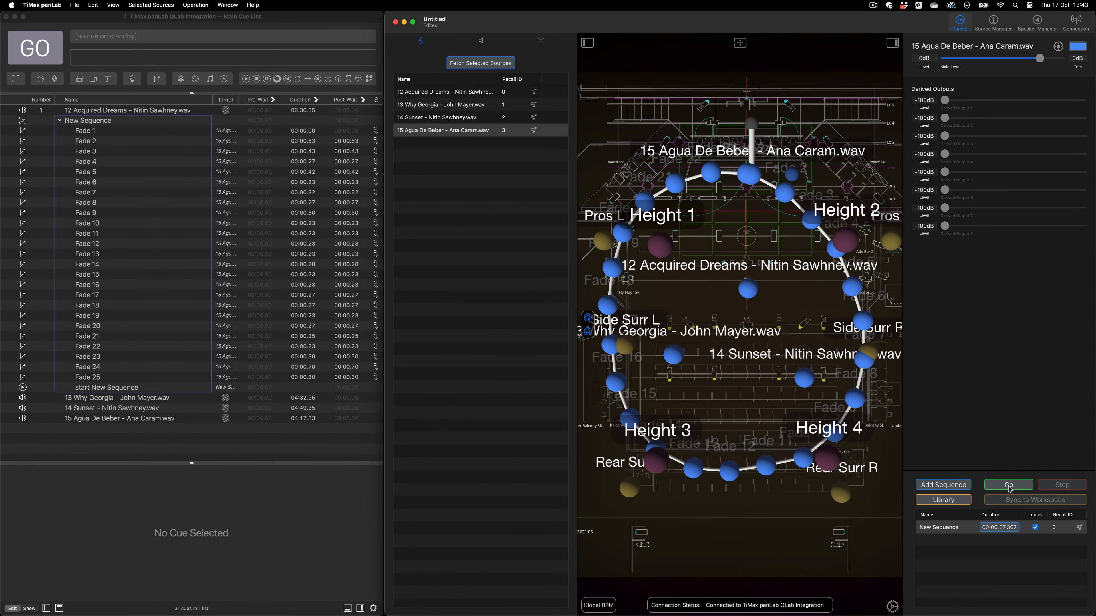
click(1009, 486)
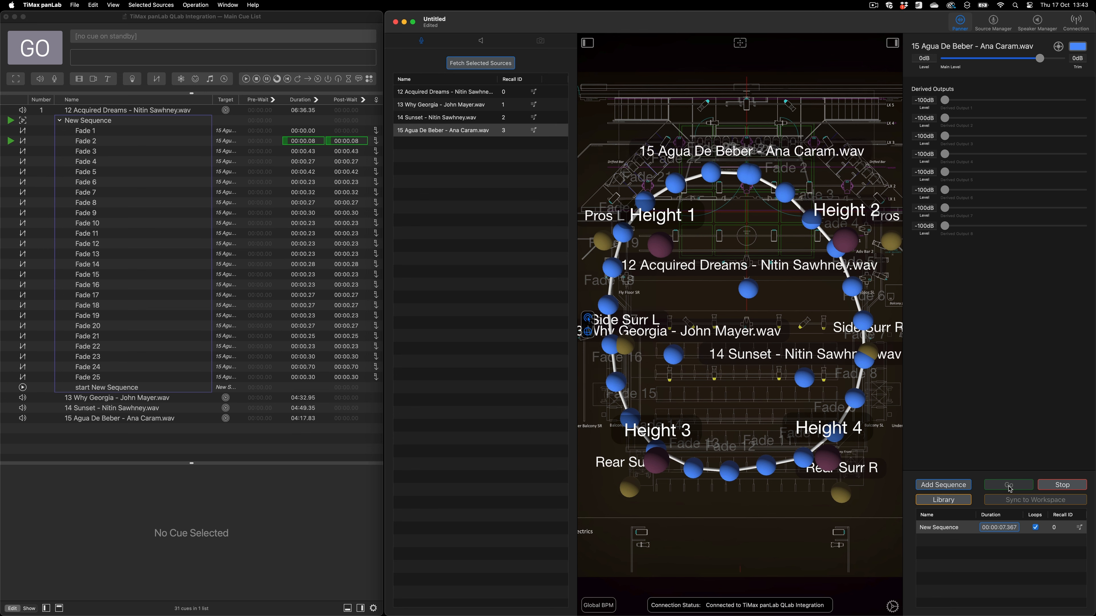
click(1059, 485)
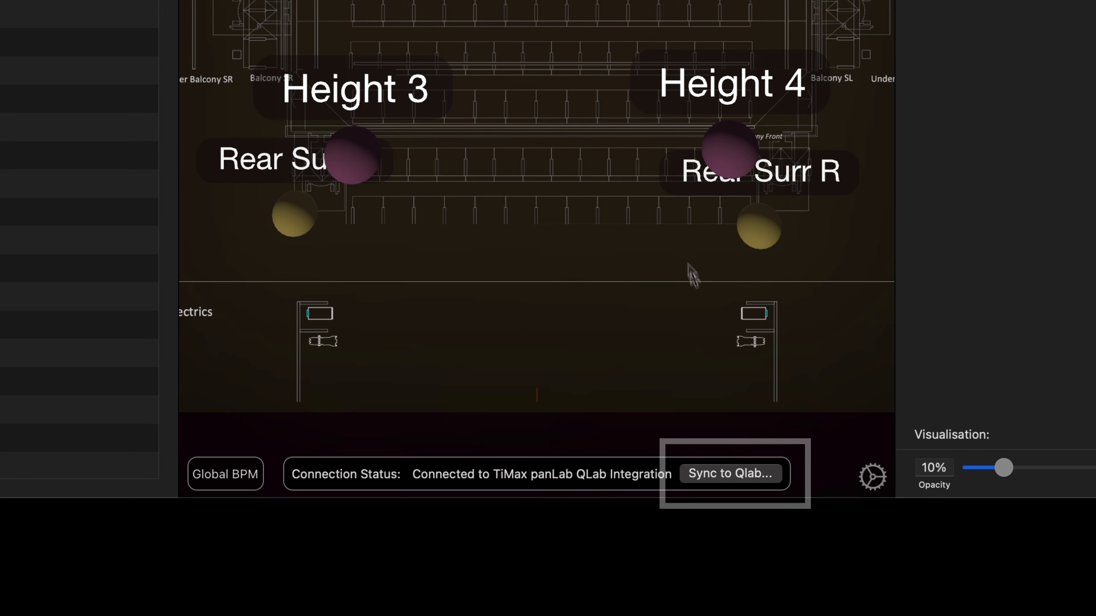
- Sync the pending level updates to the QLab cues
click(749, 479)
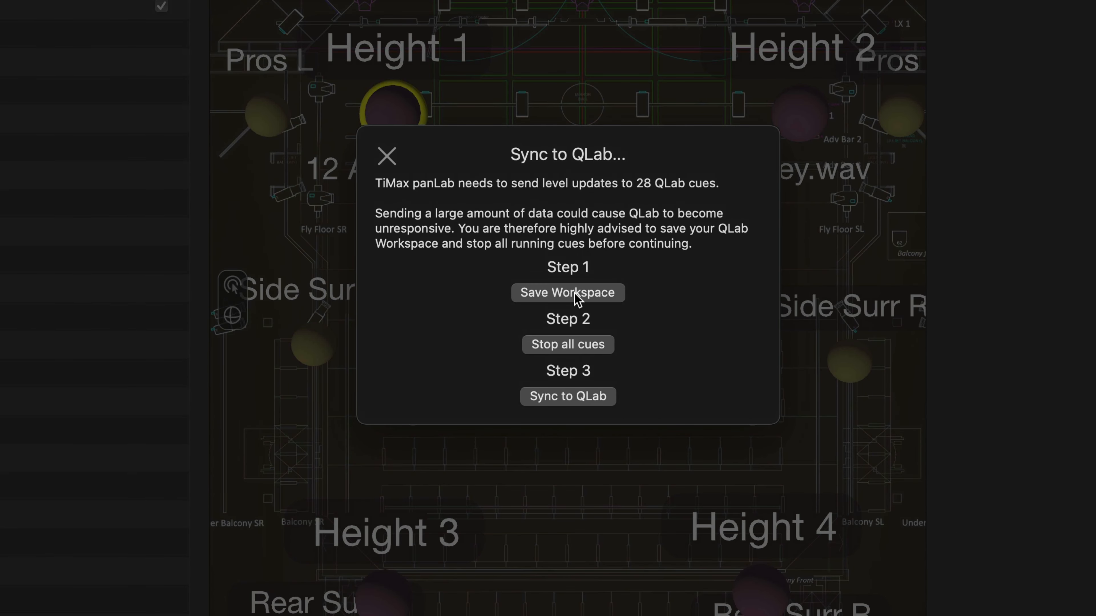
click(572, 396)
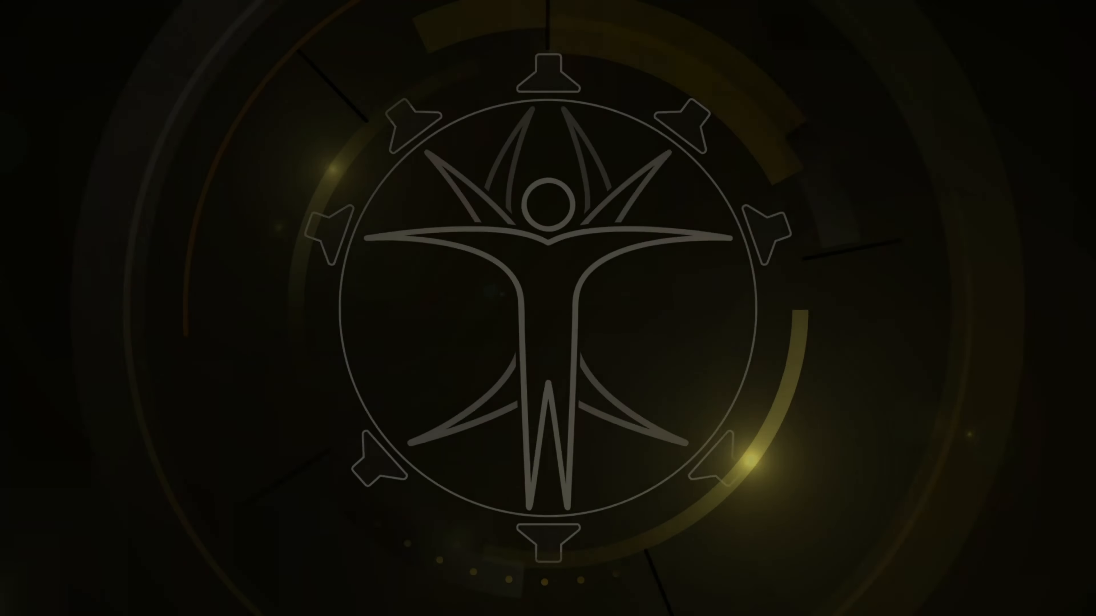